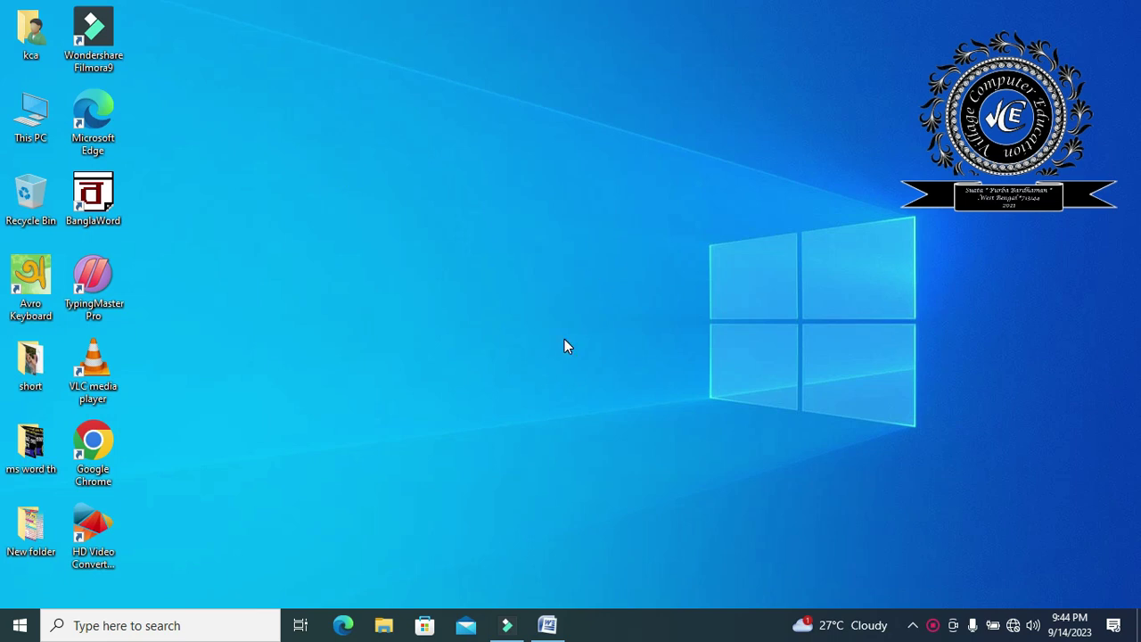
Step: Restore the blank Document1 window from the Word taskbar icon
click(547, 627)
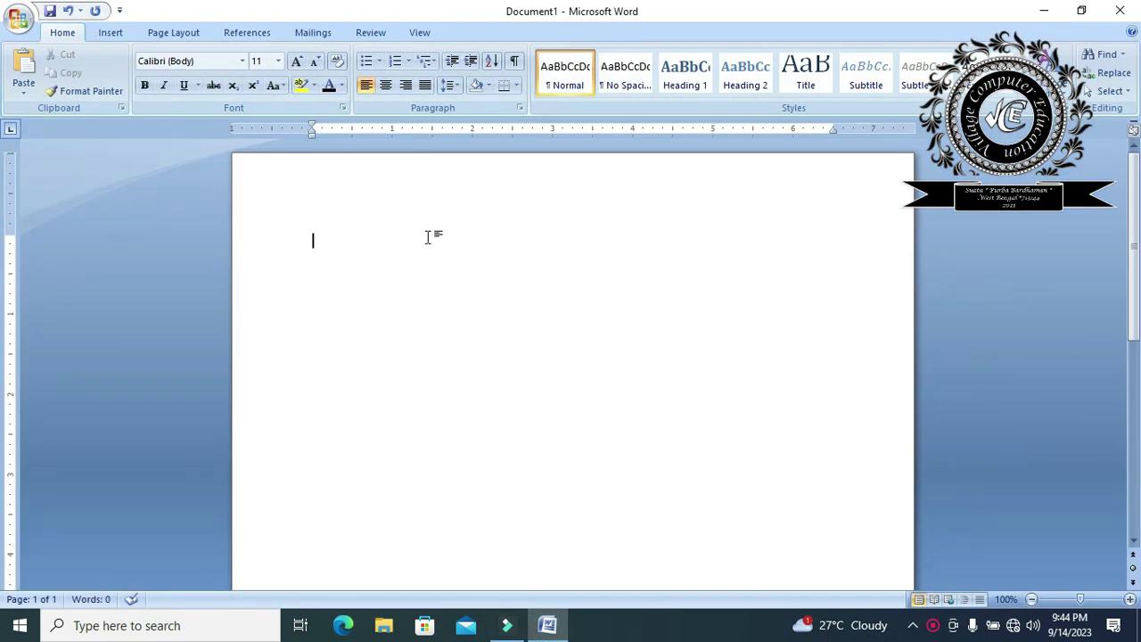
Step: Switch the ribbon to the Page Layout tab for Document1
click(179, 36)
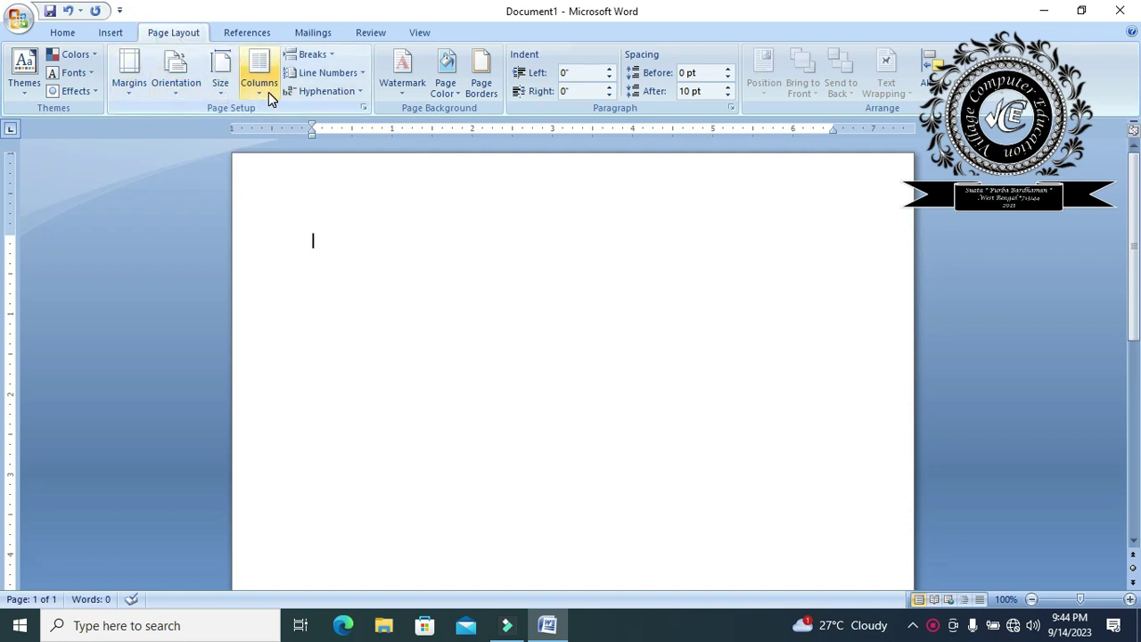
click(363, 109)
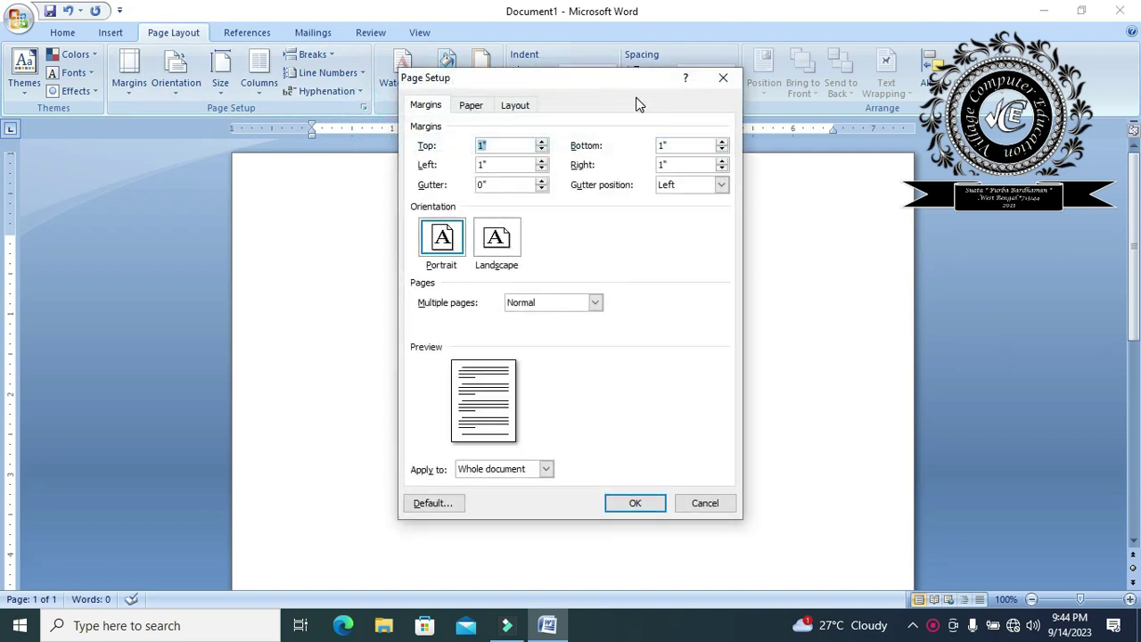
drag(609, 81, 614, 122)
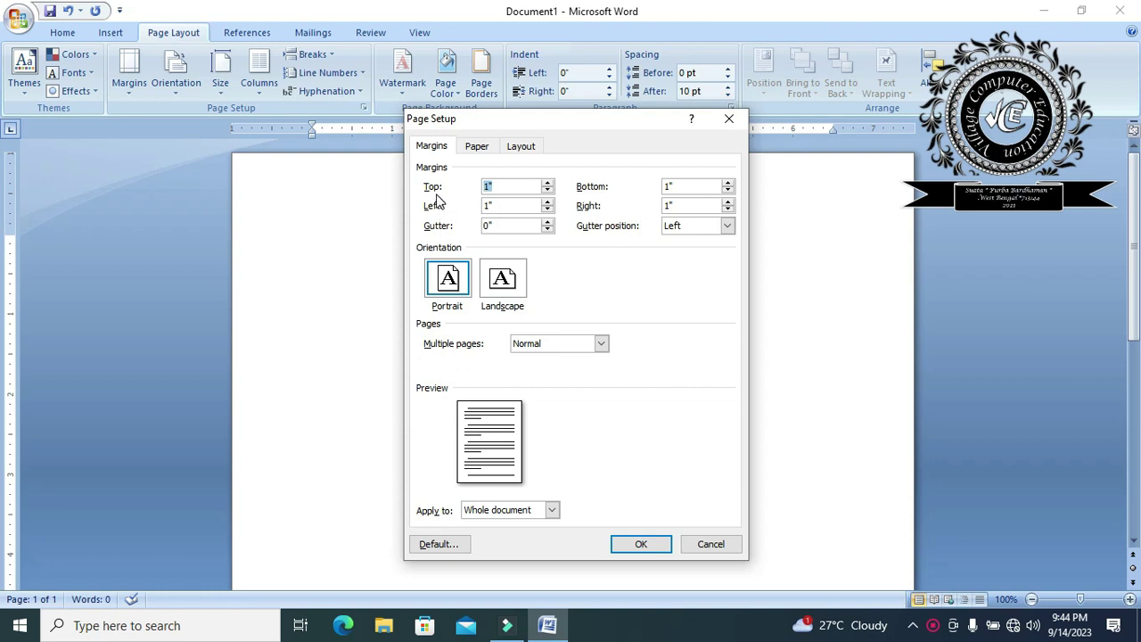
click(728, 119)
drag(12, 235, 9, 234)
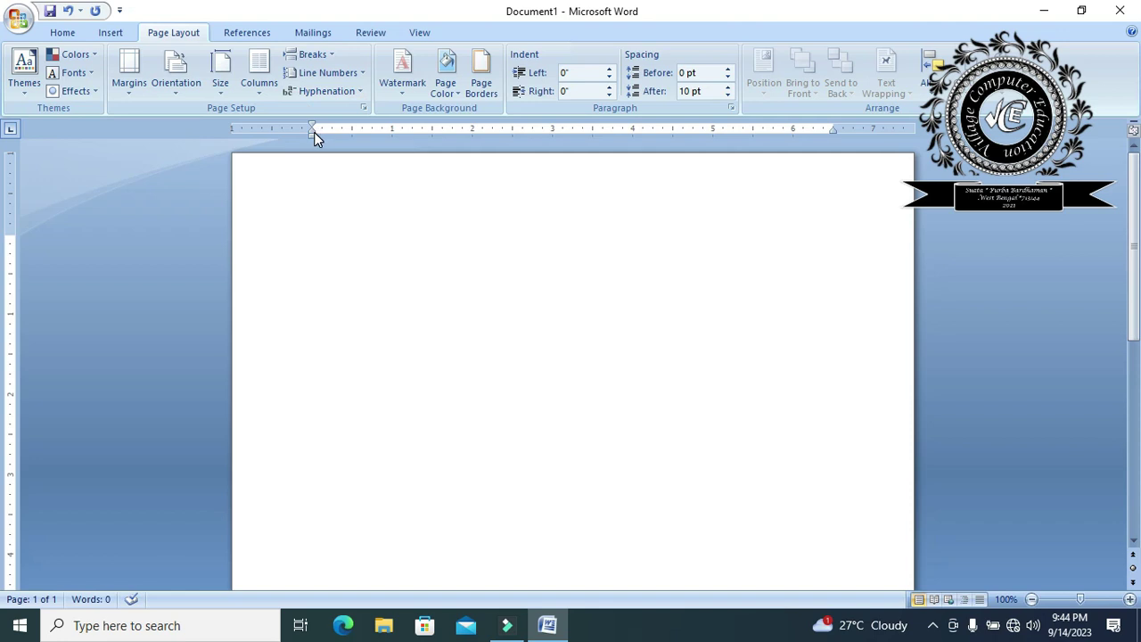
drag(313, 132, 313, 132)
drag(834, 128, 834, 128)
scroll(247, 453, down, 1)
scroll(248, 452, down, 5)
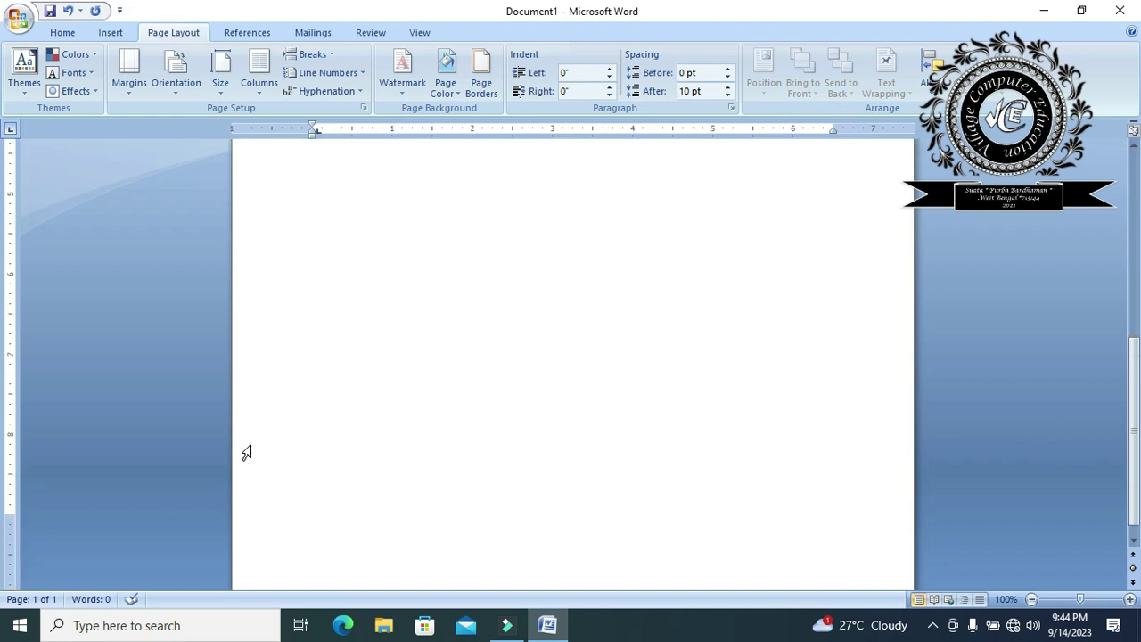
drag(9, 496, 9, 496)
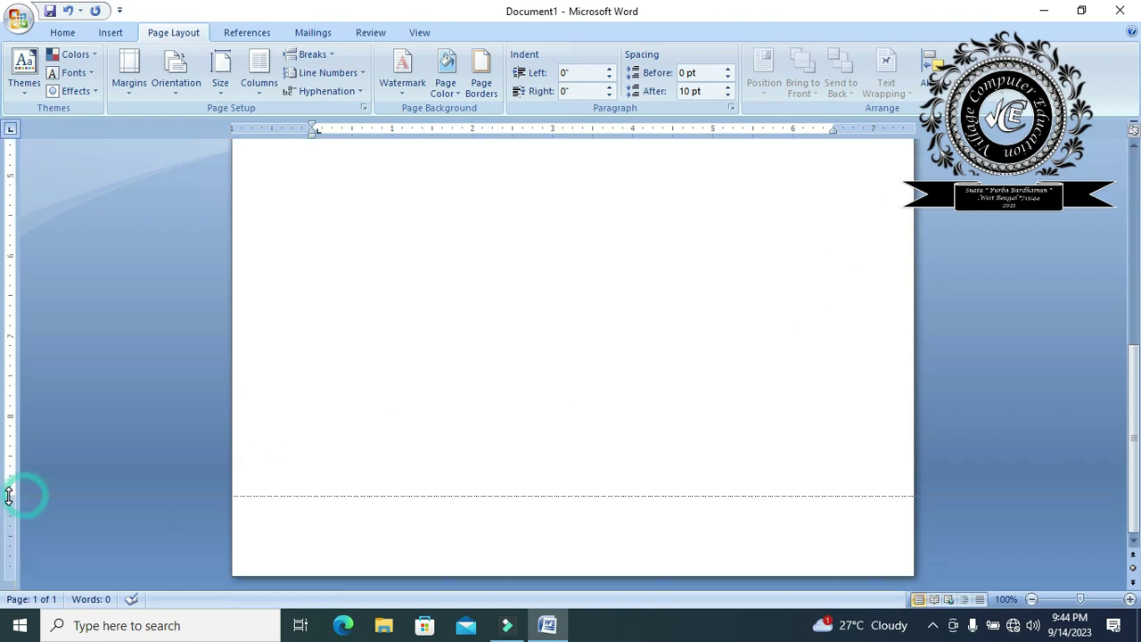
Step: Raise the top margin to 2 inches in Page Setup and apply it
click(365, 109)
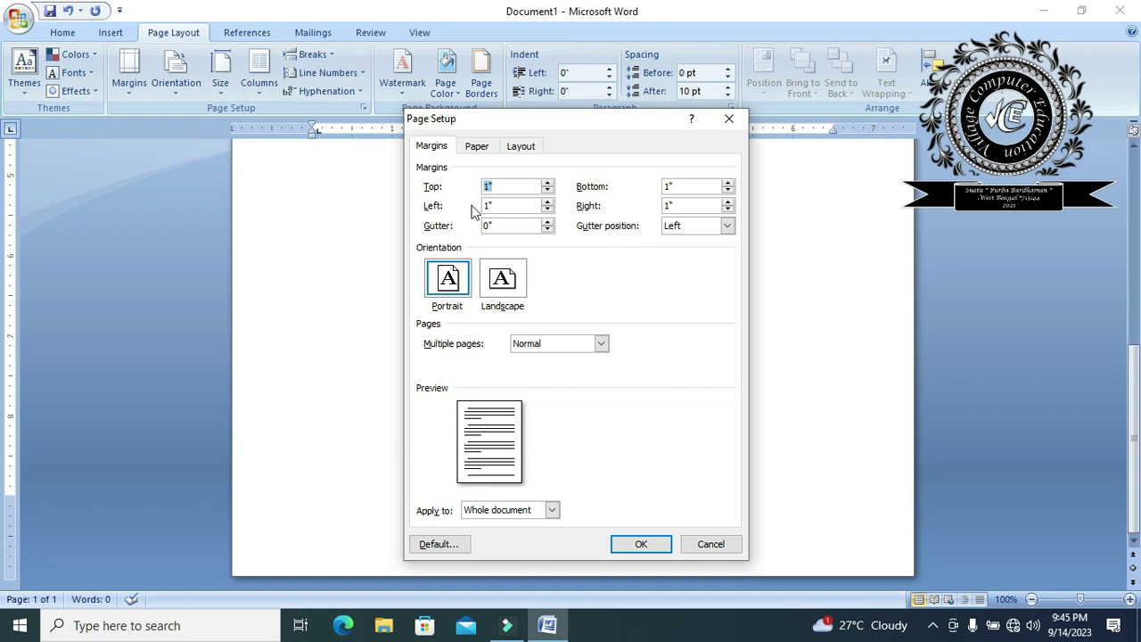
click(547, 183)
click(547, 183)
click(547, 183)
click(547, 183)
click(547, 183)
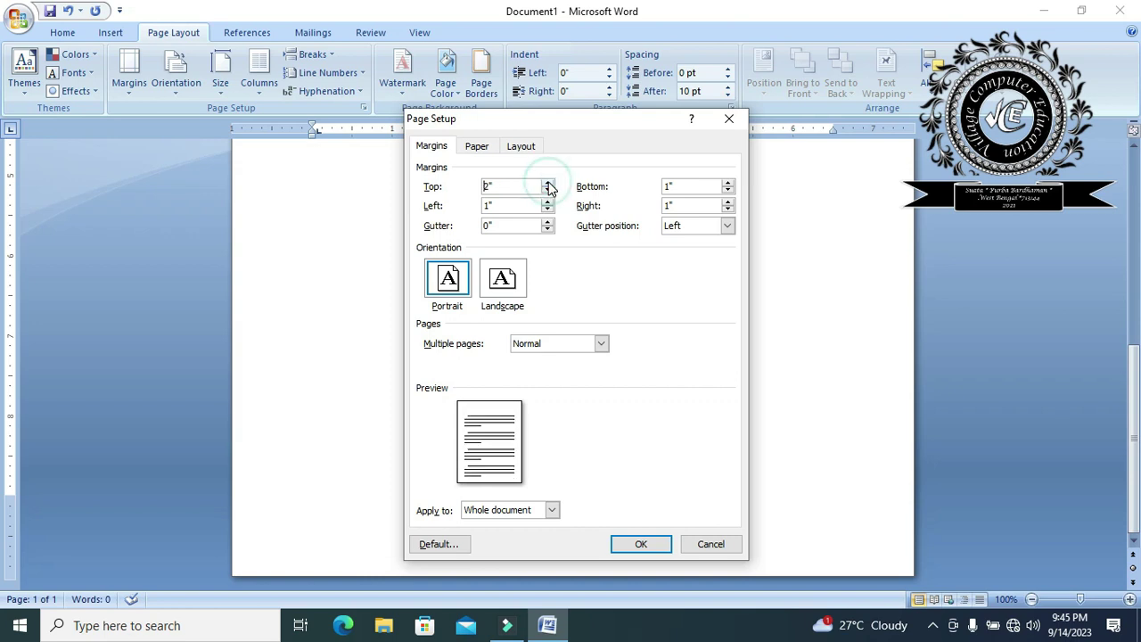
click(641, 543)
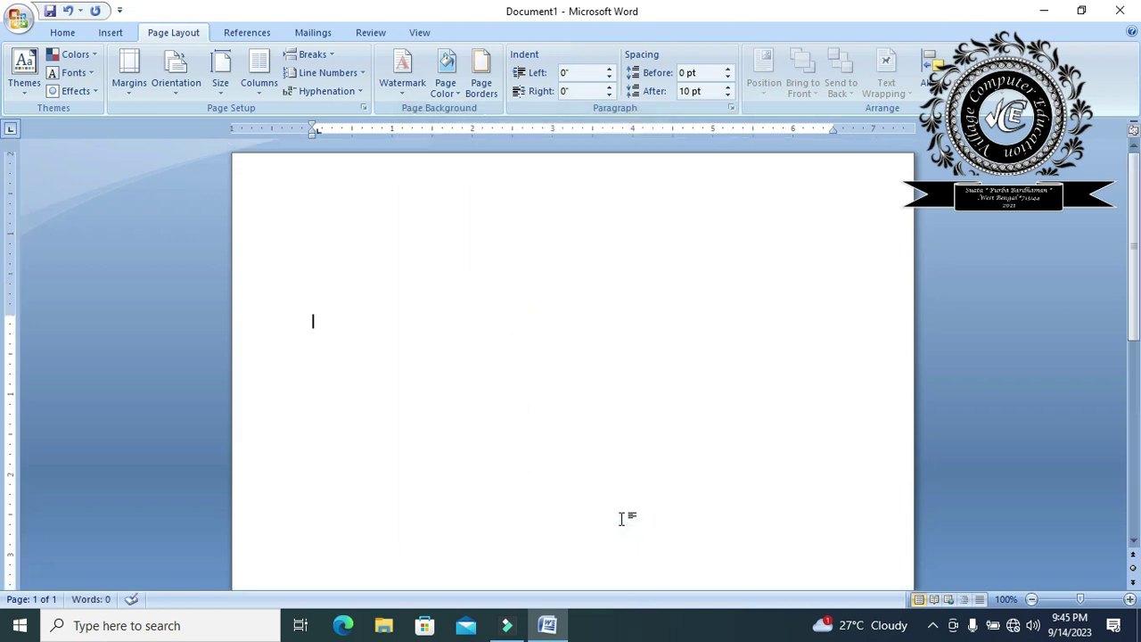
Step: Lower the top margin to 1 inch in Page Setup and apply it
click(11, 314)
click(364, 106)
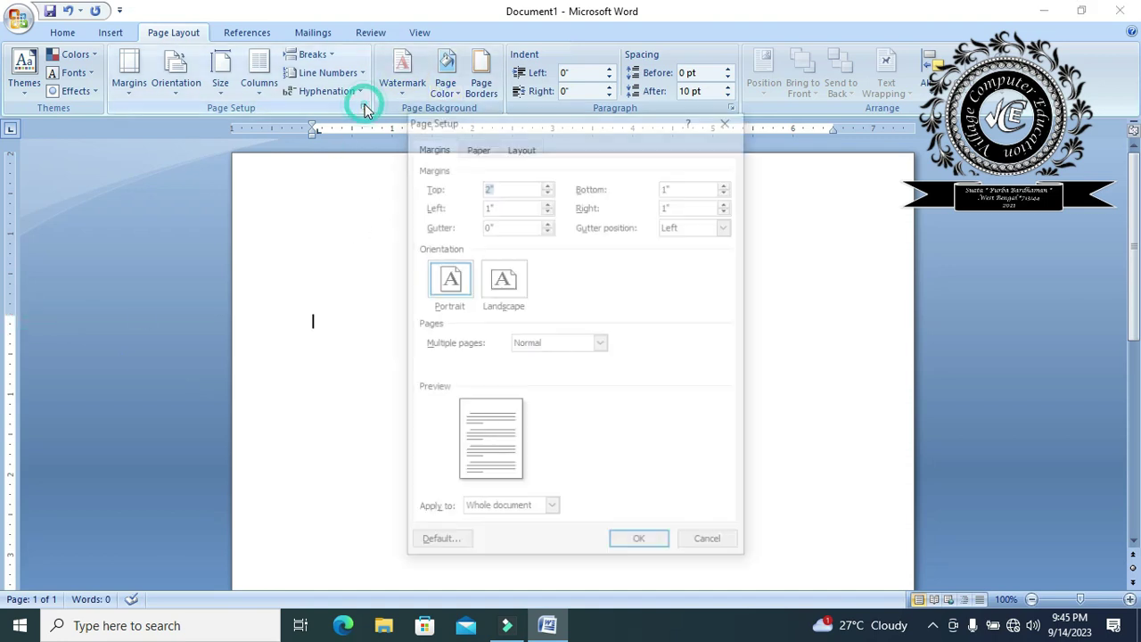
click(548, 191)
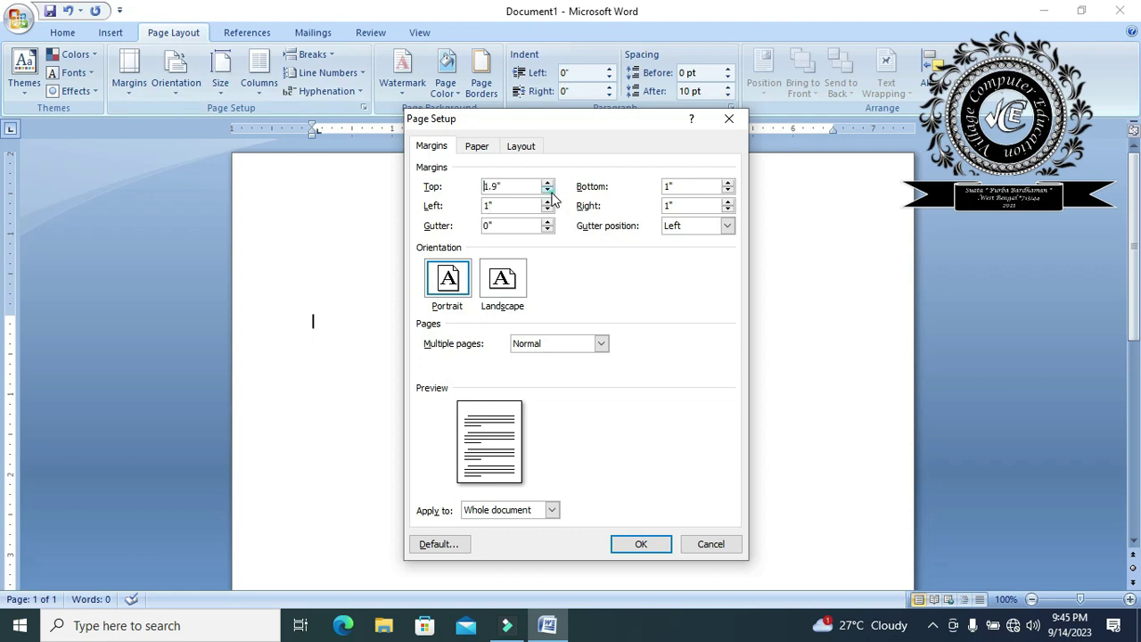
click(547, 191)
click(547, 190)
click(547, 191)
click(639, 550)
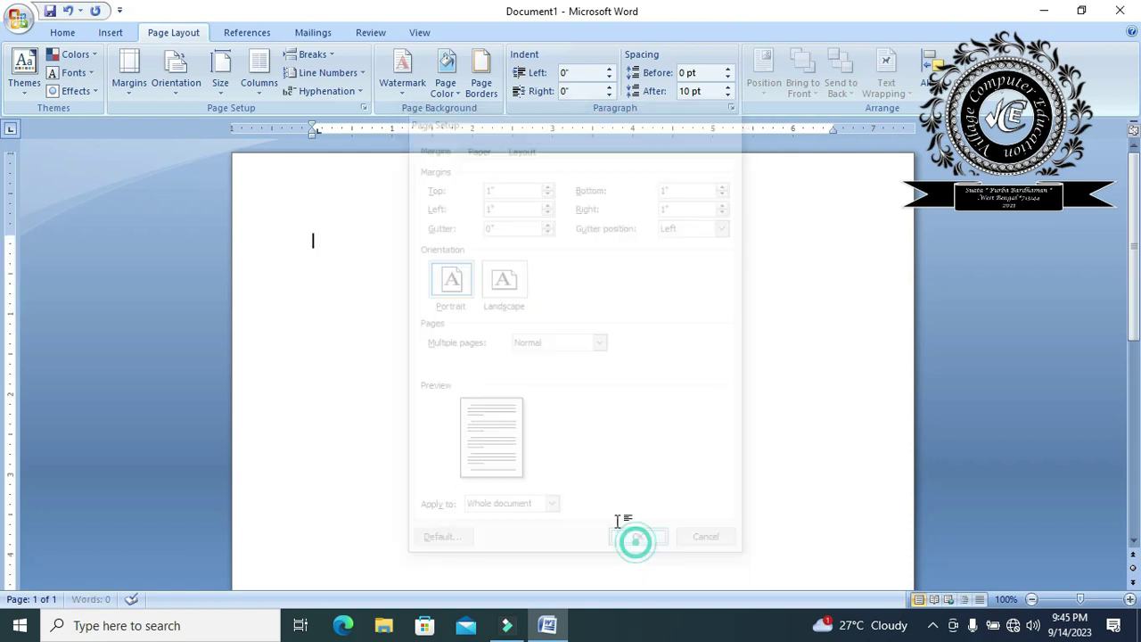
Step: Lower the top margin further to 0.5 inch and apply it
click(364, 108)
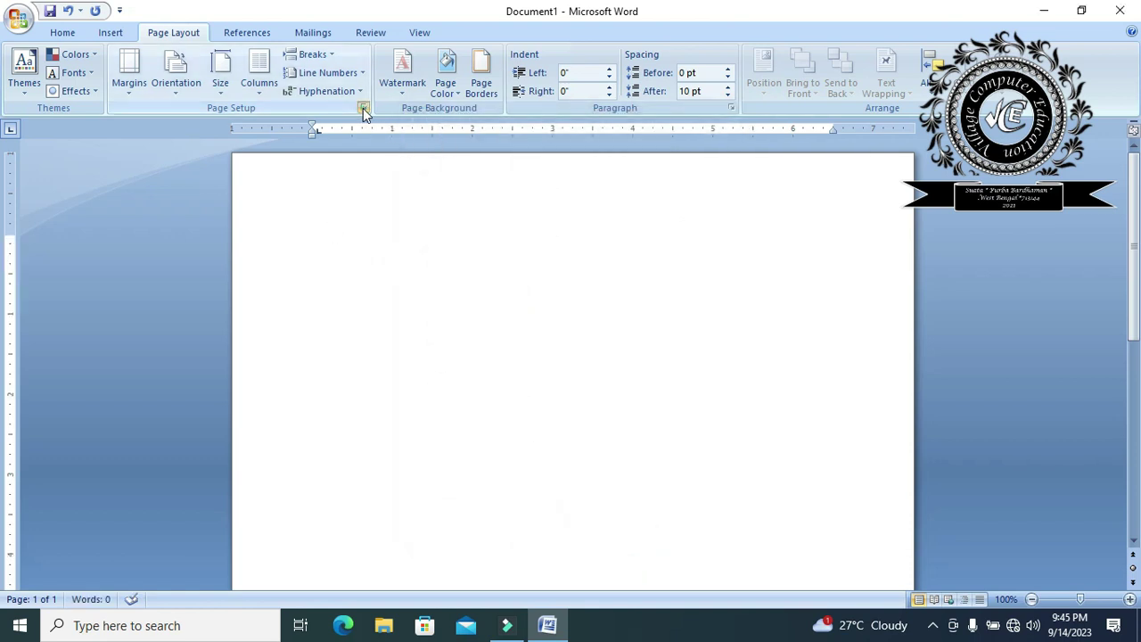
click(547, 190)
click(548, 190)
click(547, 190)
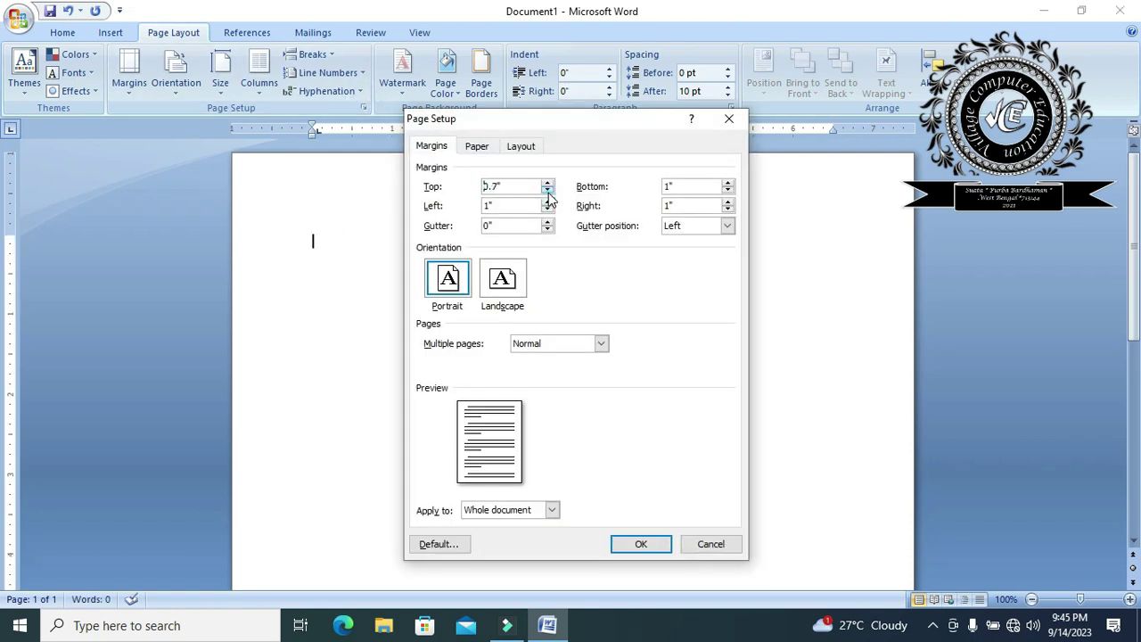
click(548, 190)
click(547, 190)
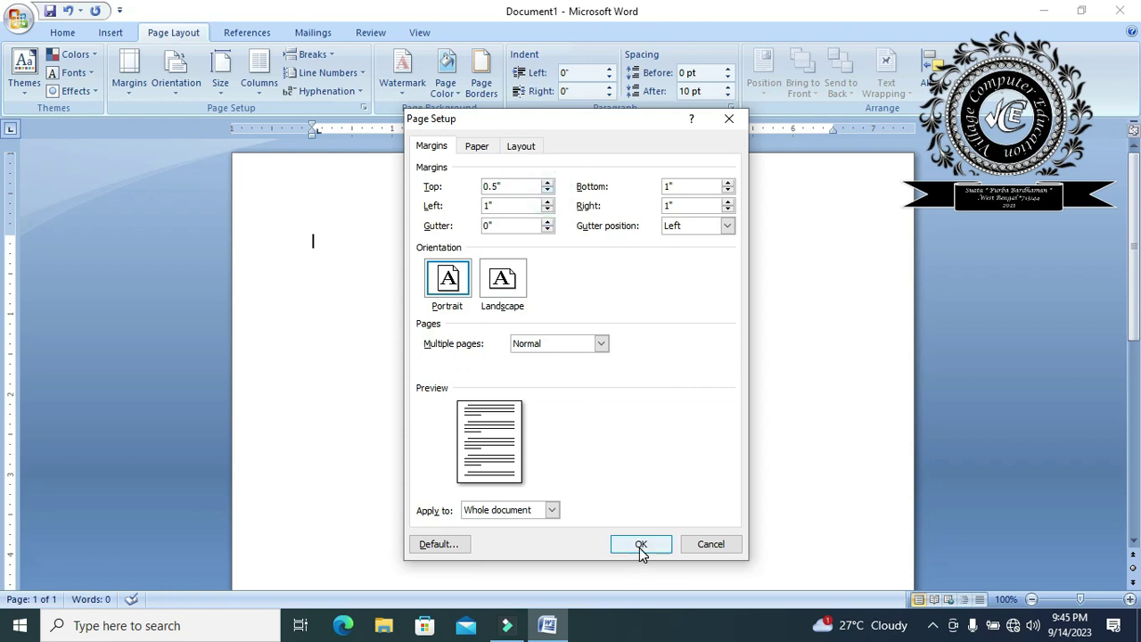
click(640, 545)
click(8, 193)
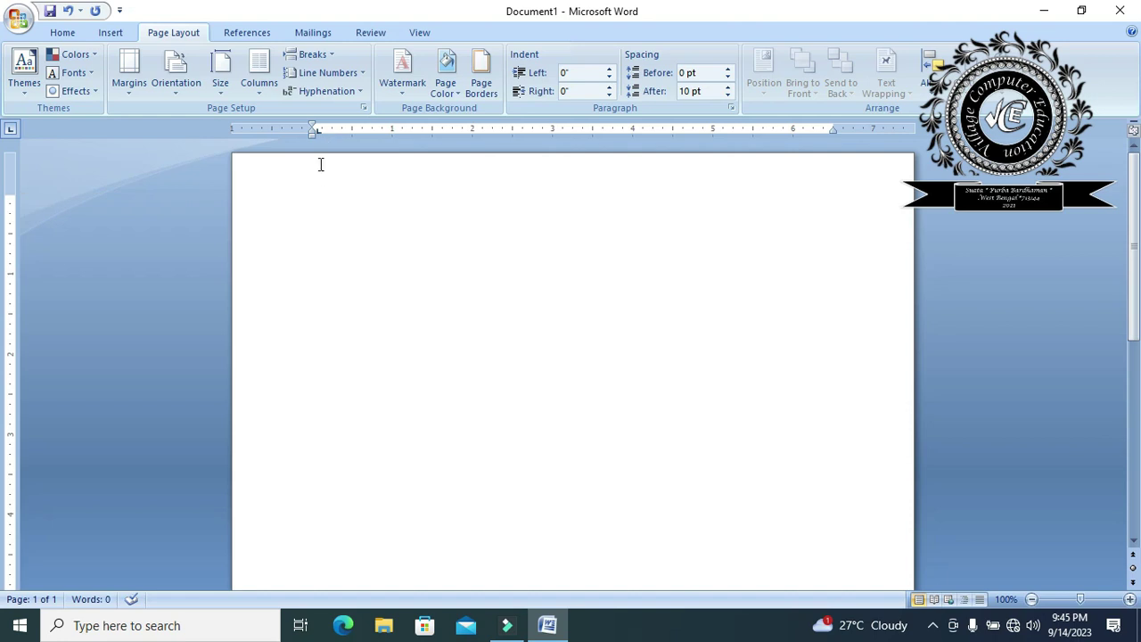
Step: Decrease the left margin to 0.4 inch in Page Setup and apply it
click(363, 108)
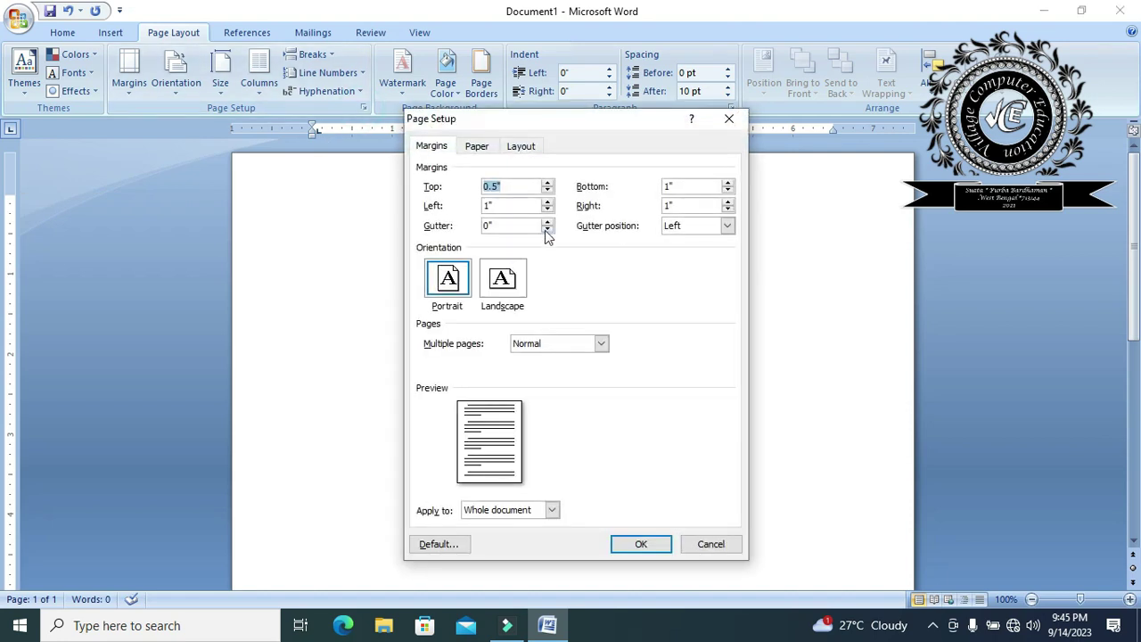
click(547, 210)
click(547, 210)
click(547, 211)
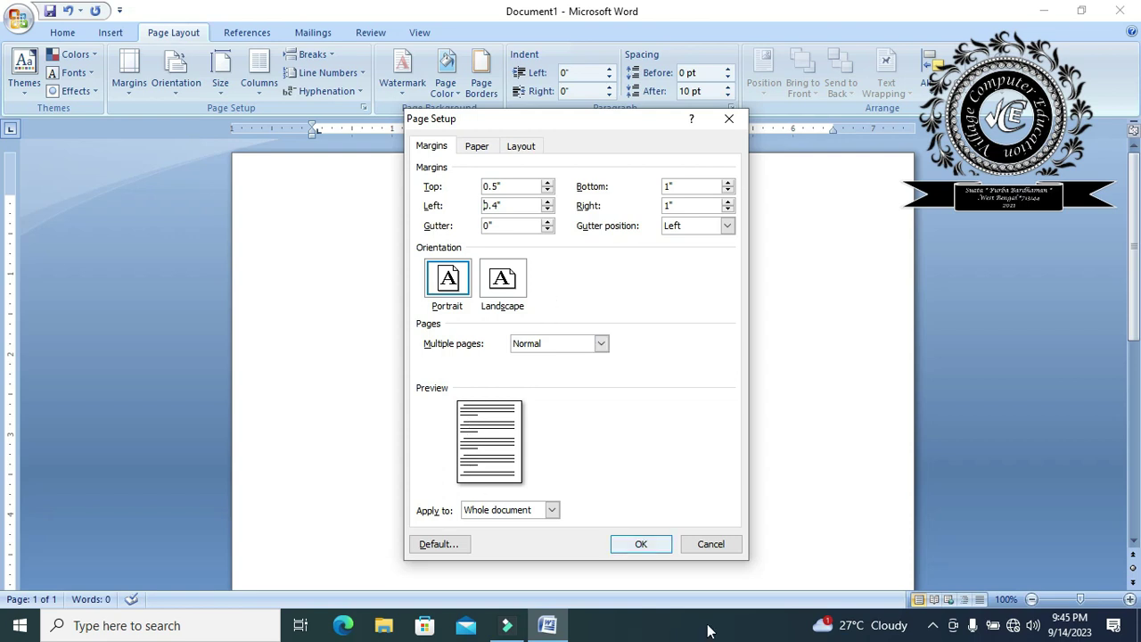
click(657, 547)
click(262, 127)
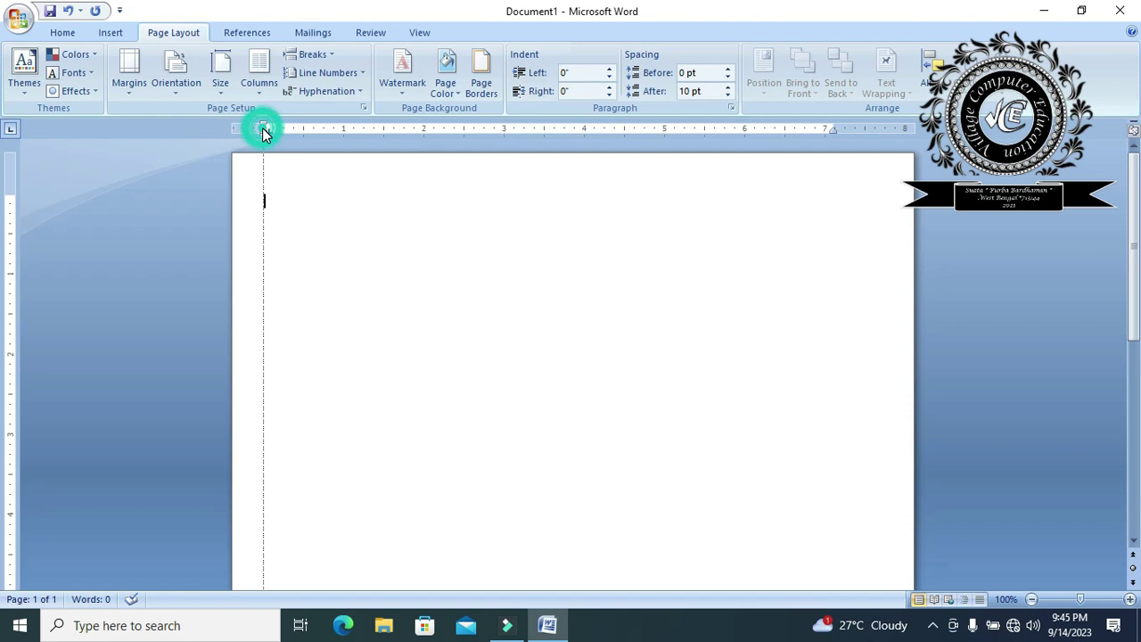
Step: Decrease the right margin to 0.3 inch and apply it
click(363, 108)
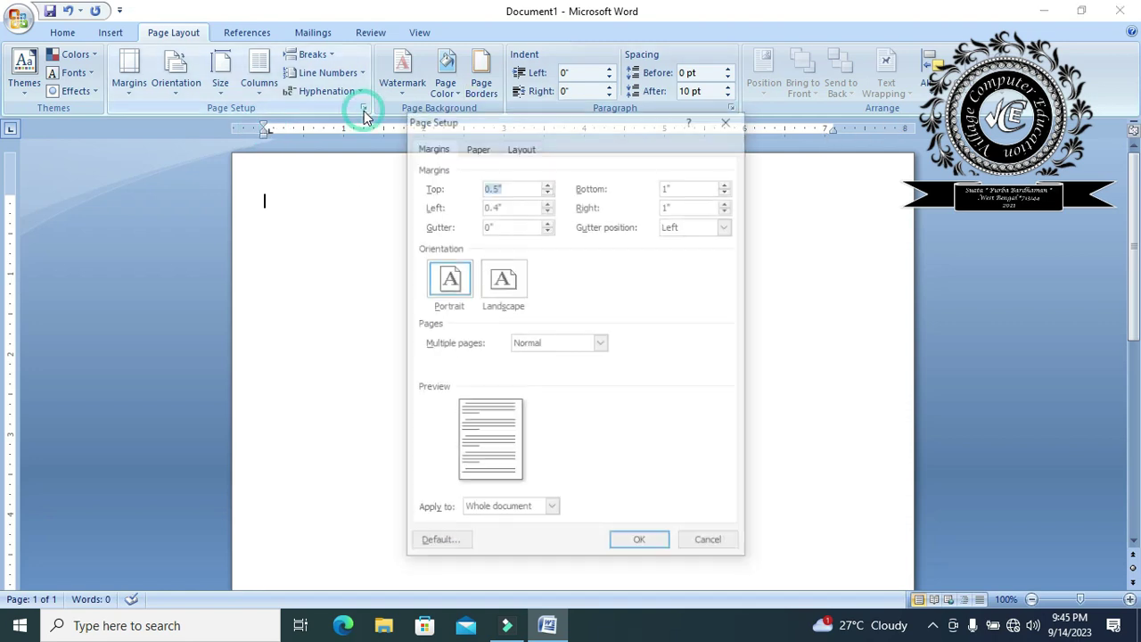
click(728, 211)
click(728, 211)
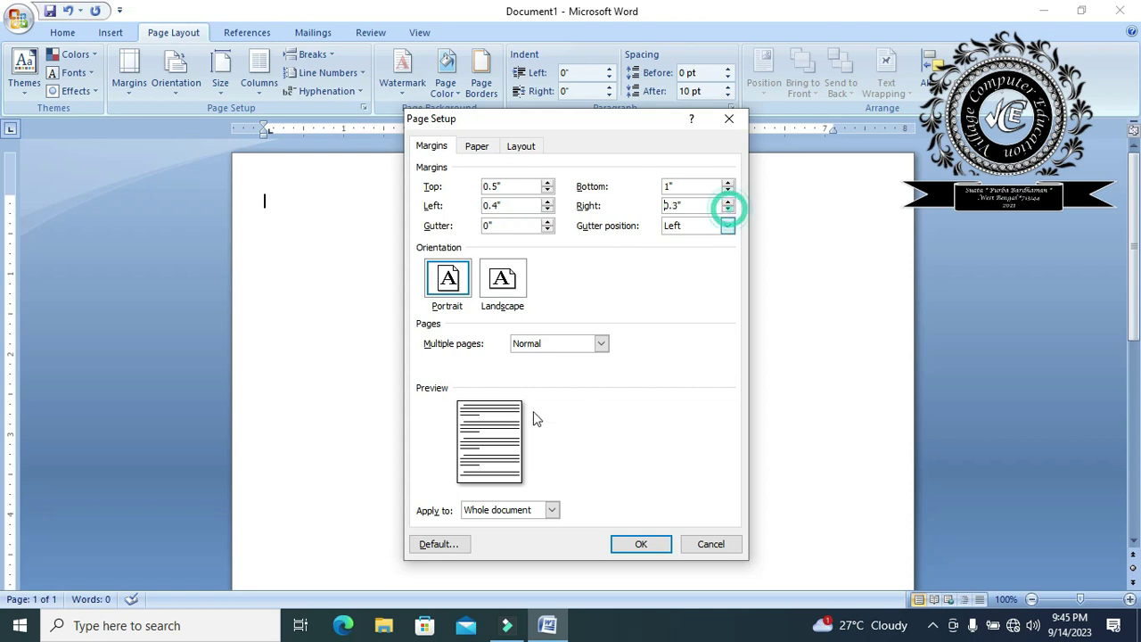
click(641, 544)
scroll(393, 318, down, 3)
Step: Lower the bottom margin from 1 inch to 0.1 inch in Page Setup
scroll(324, 489, down, 3)
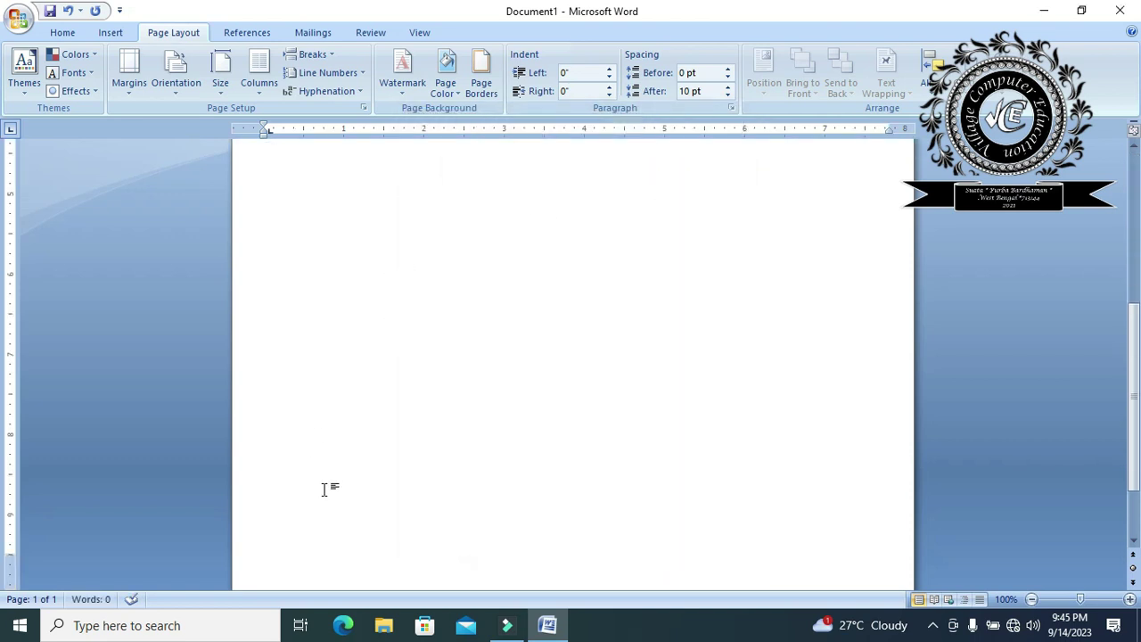
scroll(312, 538, down, 2)
drag(6, 496, 6, 496)
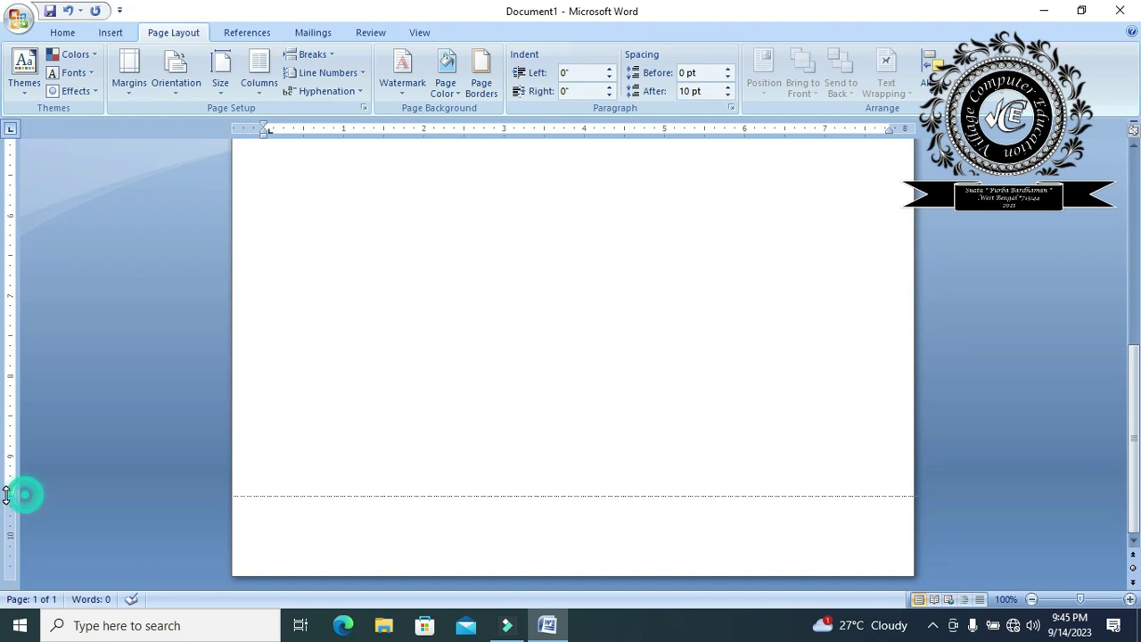
click(363, 109)
click(728, 191)
click(728, 191)
click(729, 191)
click(728, 191)
click(728, 191)
click(728, 191)
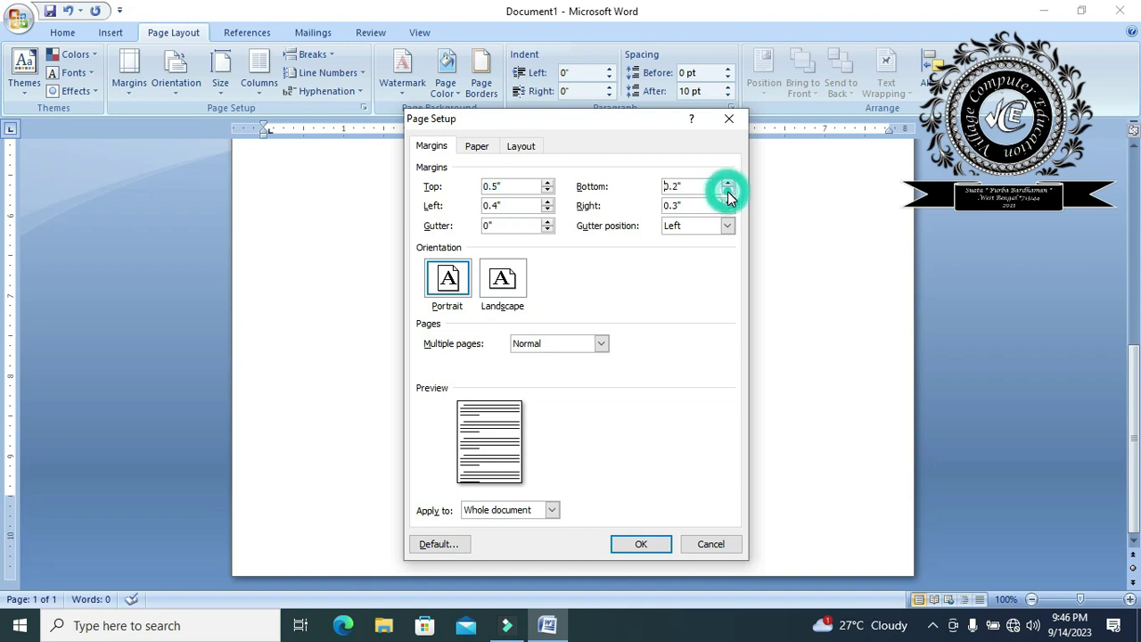
Step: Set the paper size to A4 210 x 297 mm and ignore the printable-area margin warning
click(481, 146)
click(451, 195)
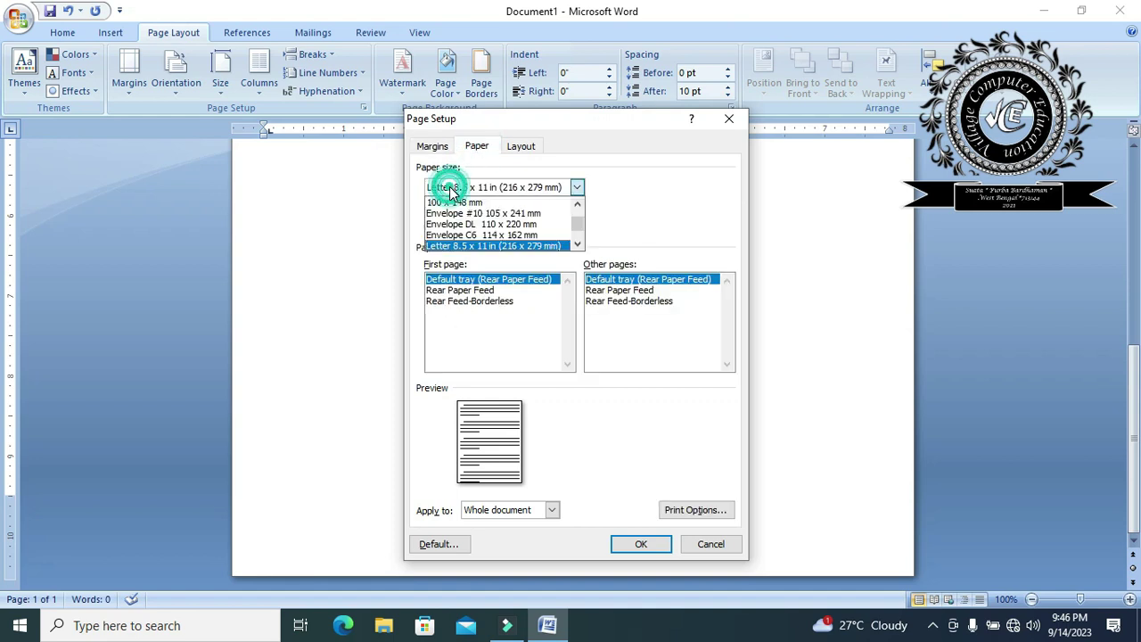
scroll(514, 257, down, 2)
scroll(473, 233, up, 2)
scroll(473, 234, up, 1)
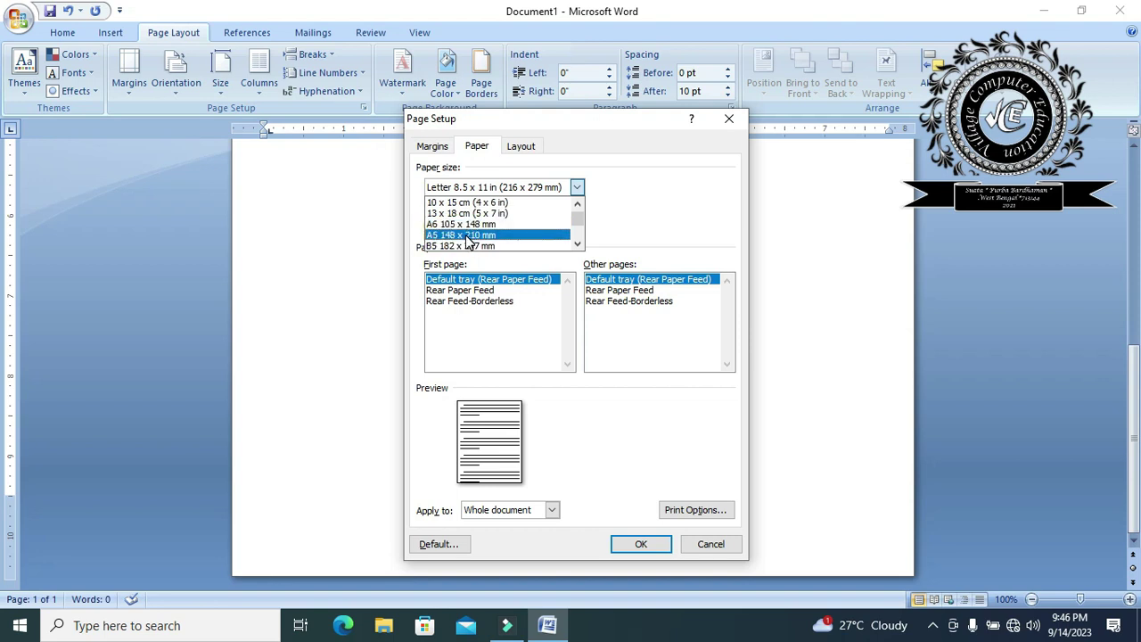
click(465, 235)
click(470, 189)
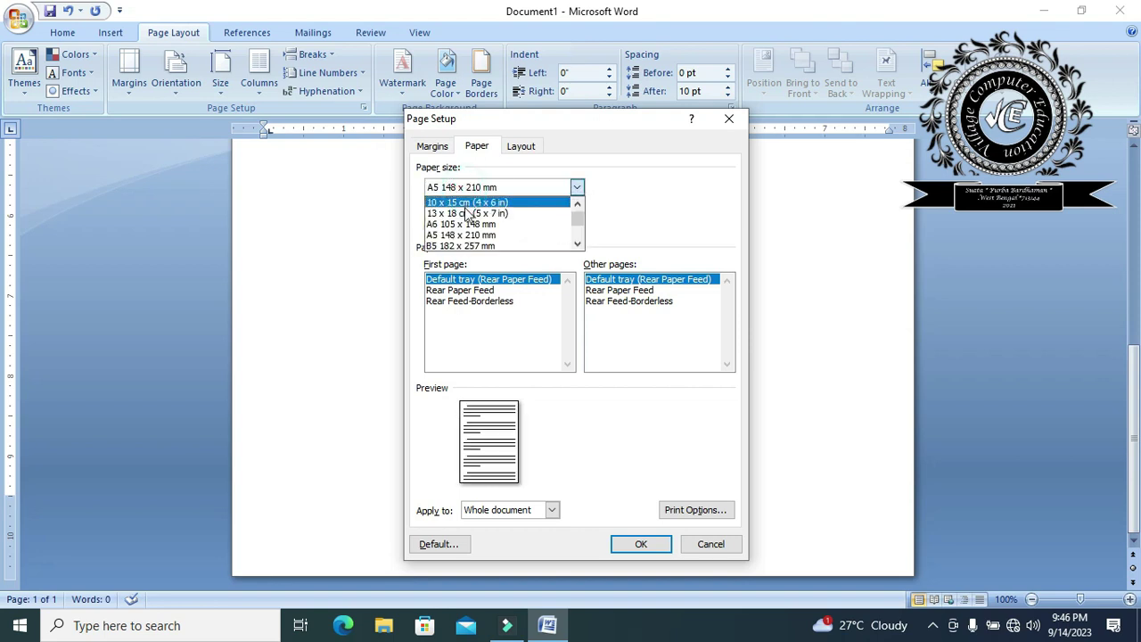
scroll(462, 234, up, 1)
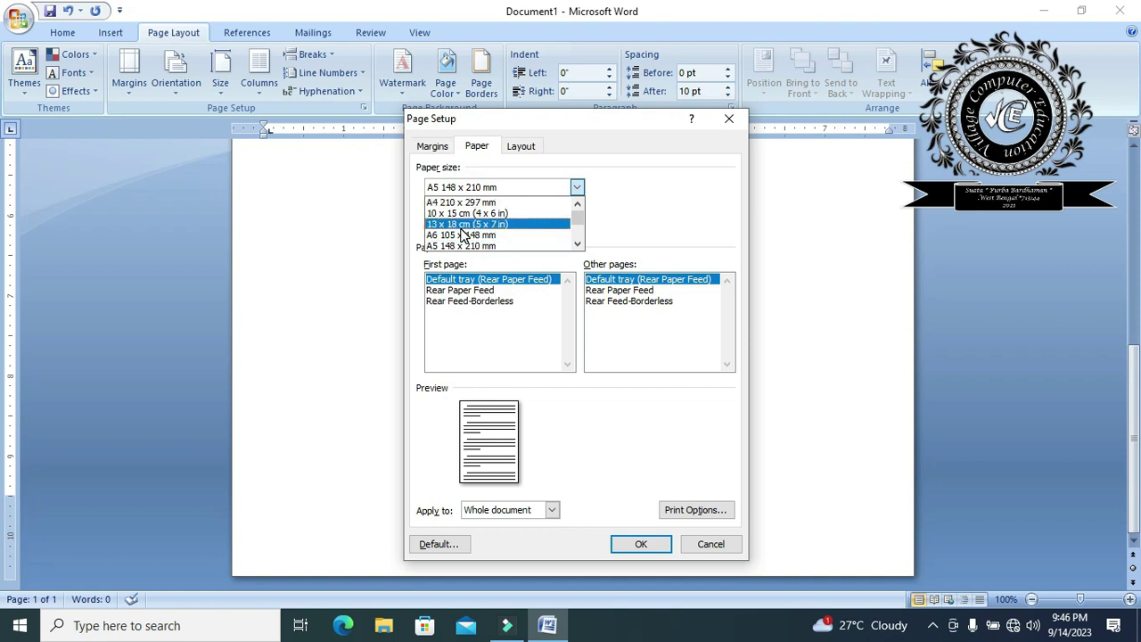
click(445, 205)
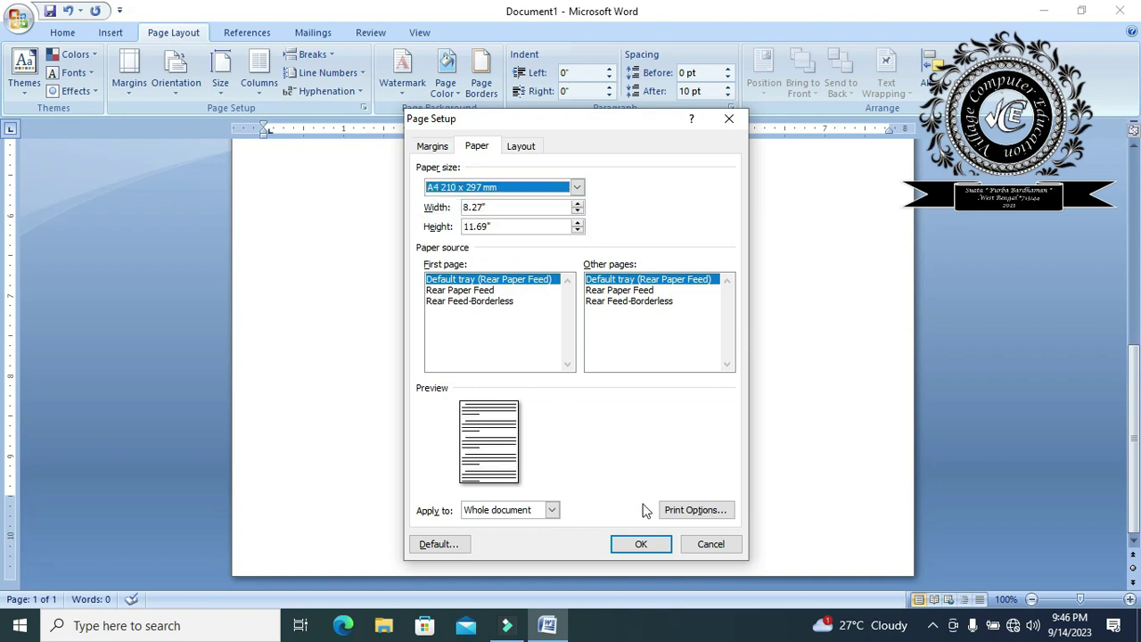
click(633, 545)
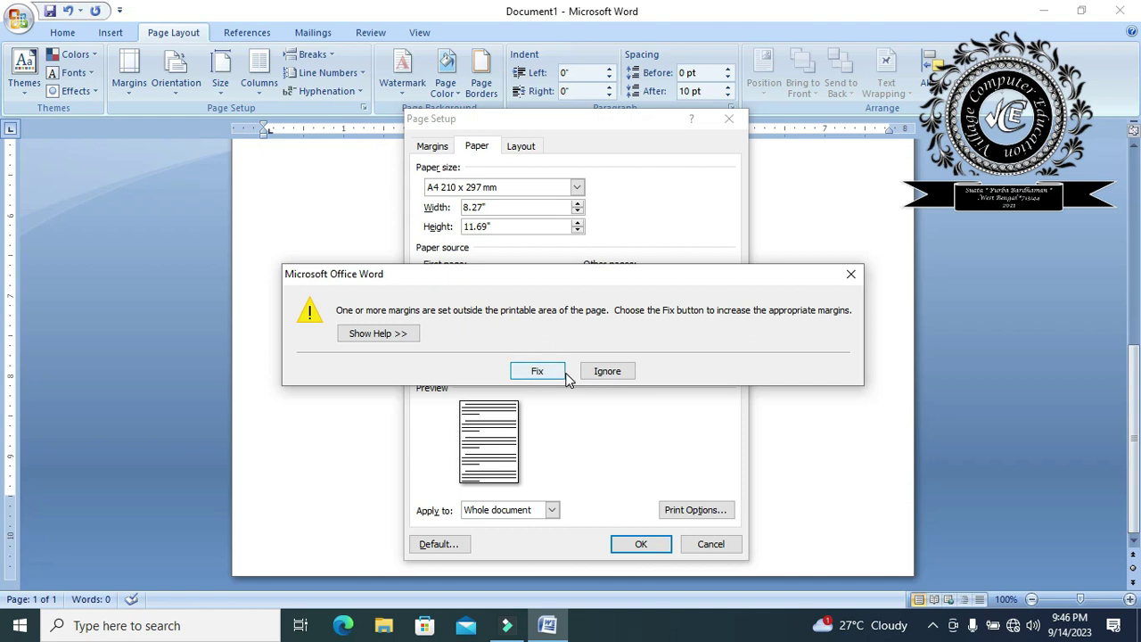
click(612, 372)
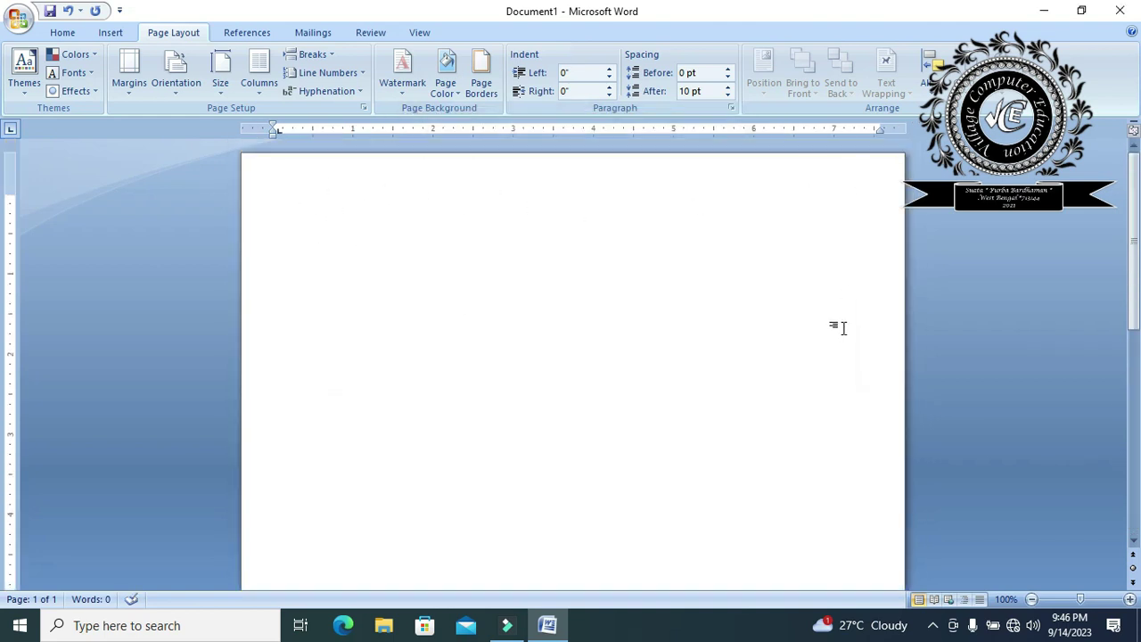
click(364, 108)
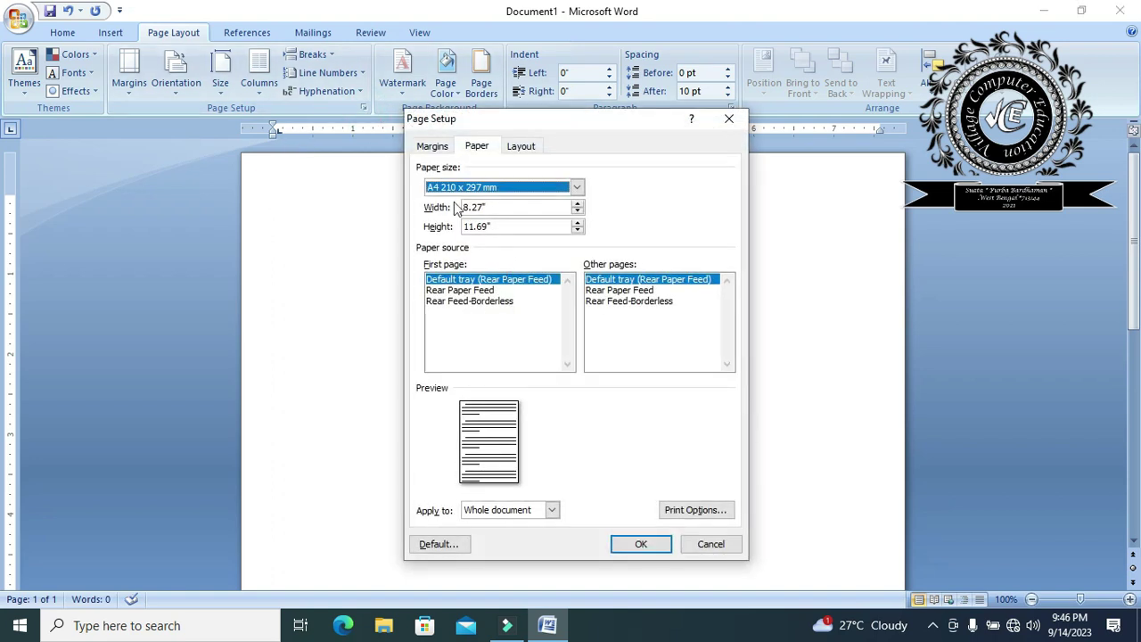
click(432, 148)
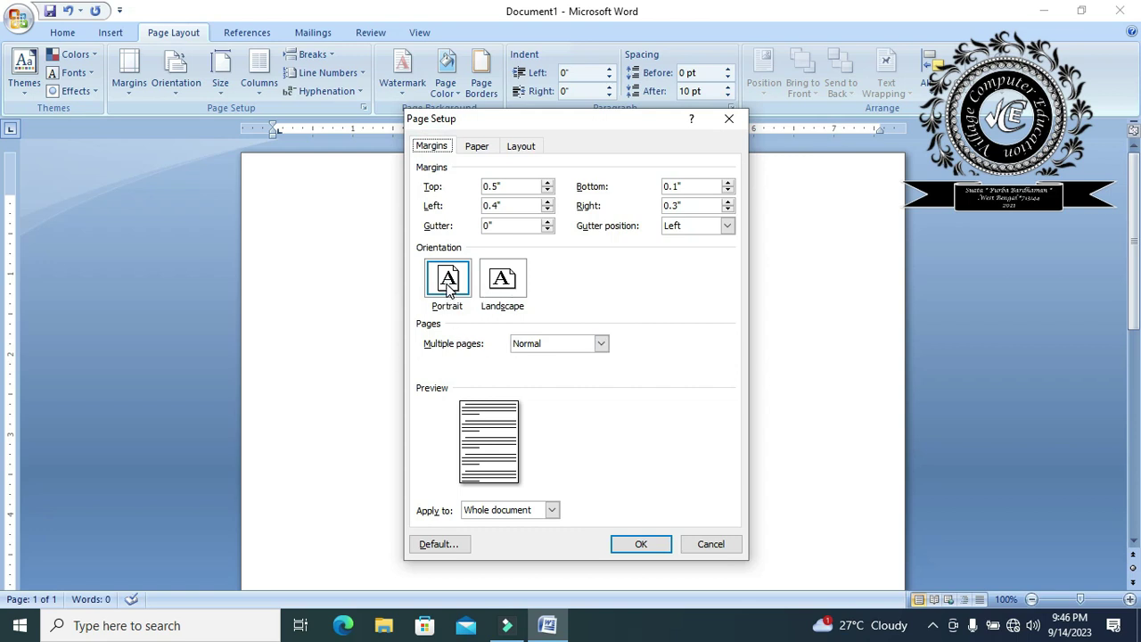
click(500, 294)
click(464, 292)
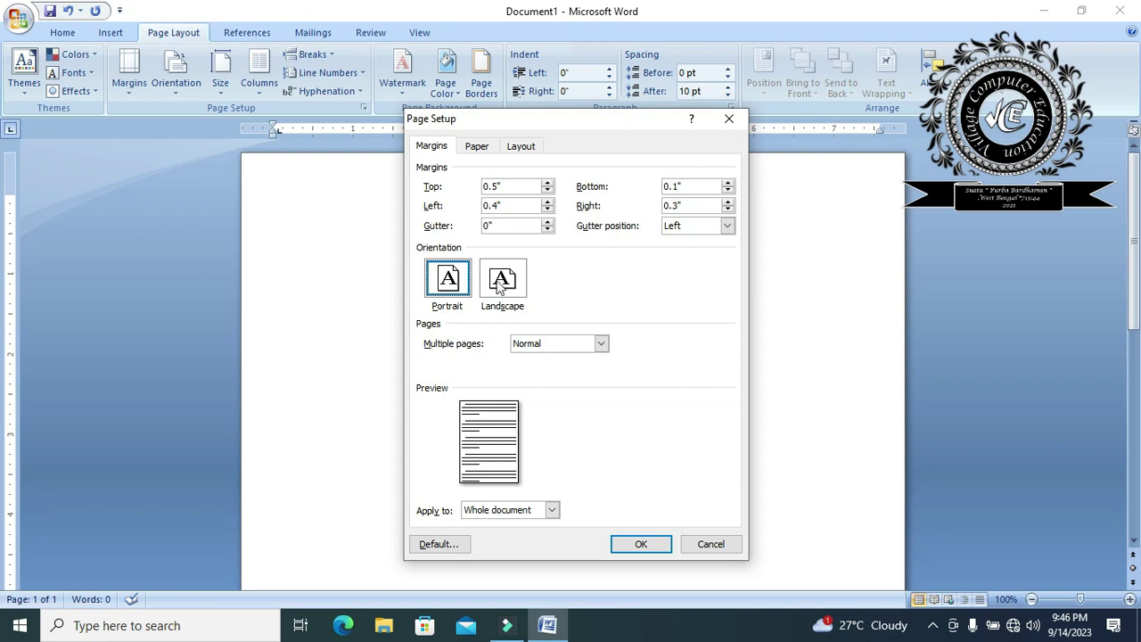
click(500, 281)
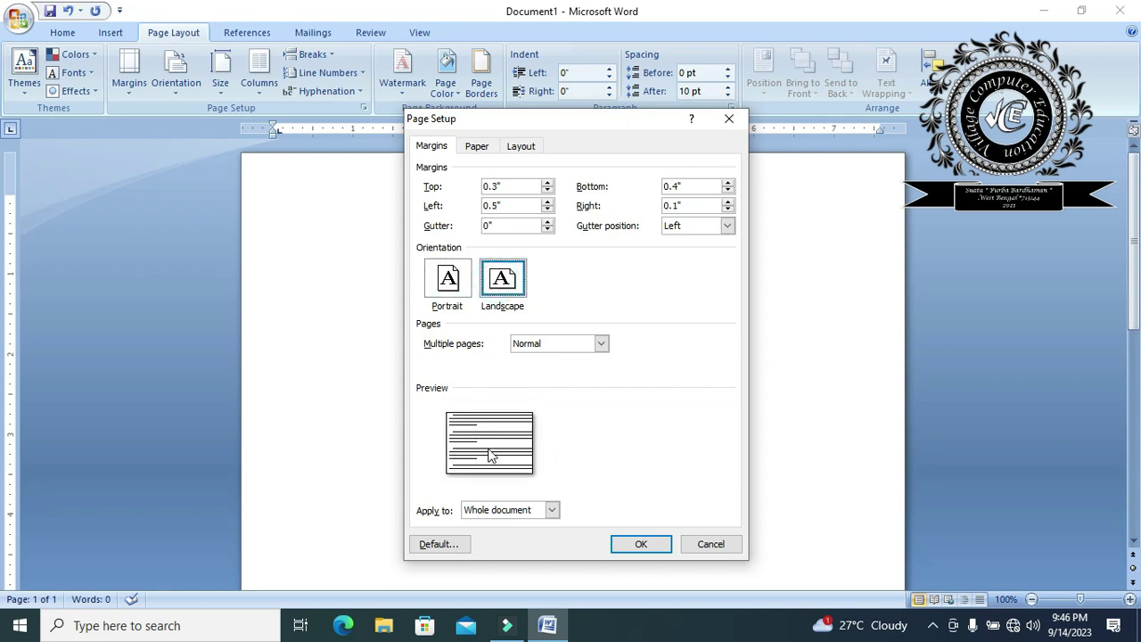
click(455, 281)
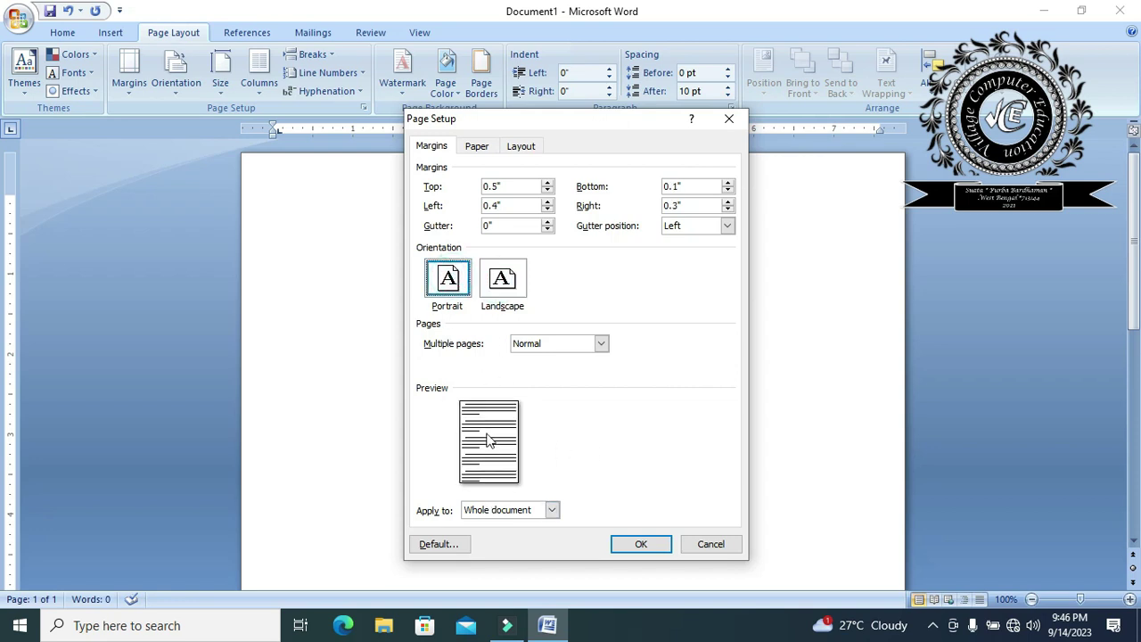
click(500, 287)
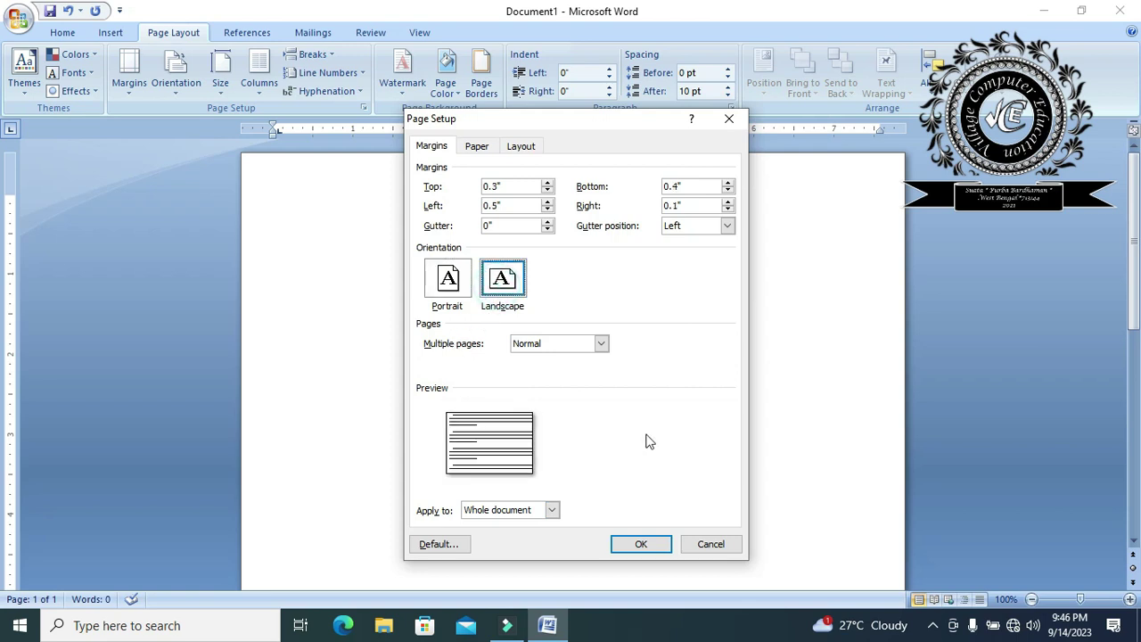
click(450, 297)
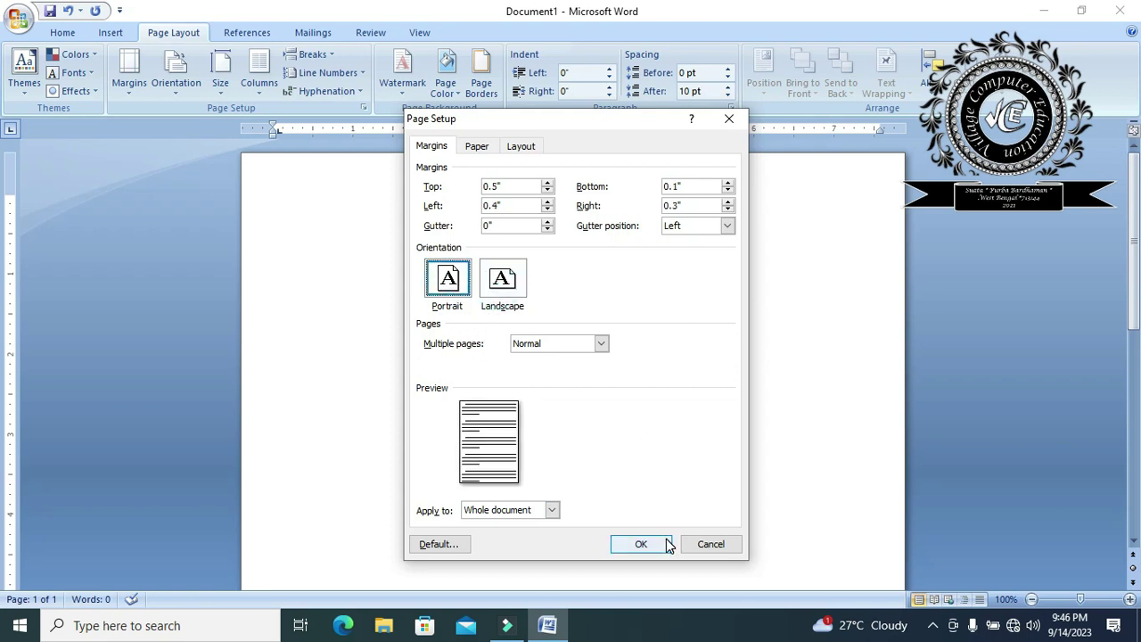
click(668, 542)
Step: Switch the A4 page to landscape orientation, keeping the narrow margins past the warning
click(607, 371)
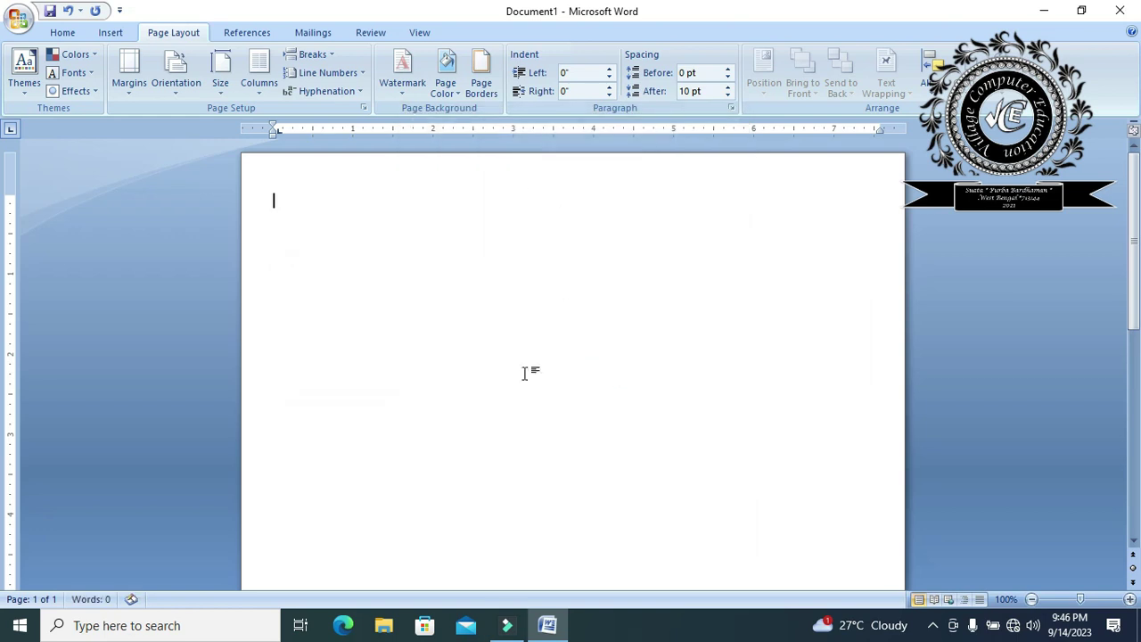
click(364, 108)
click(515, 284)
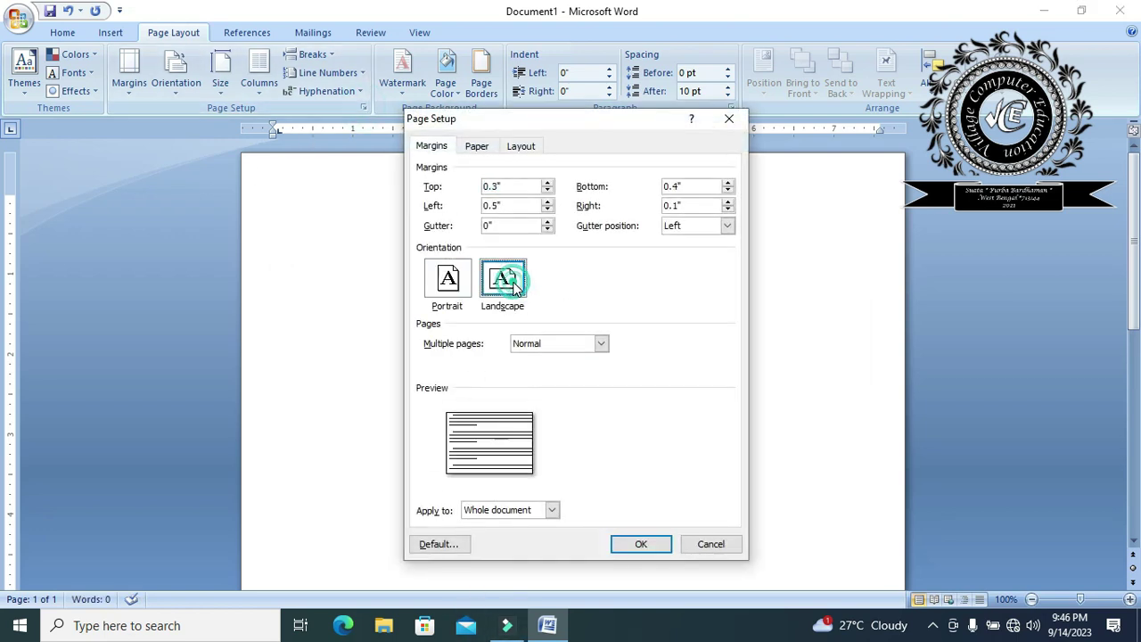
click(642, 544)
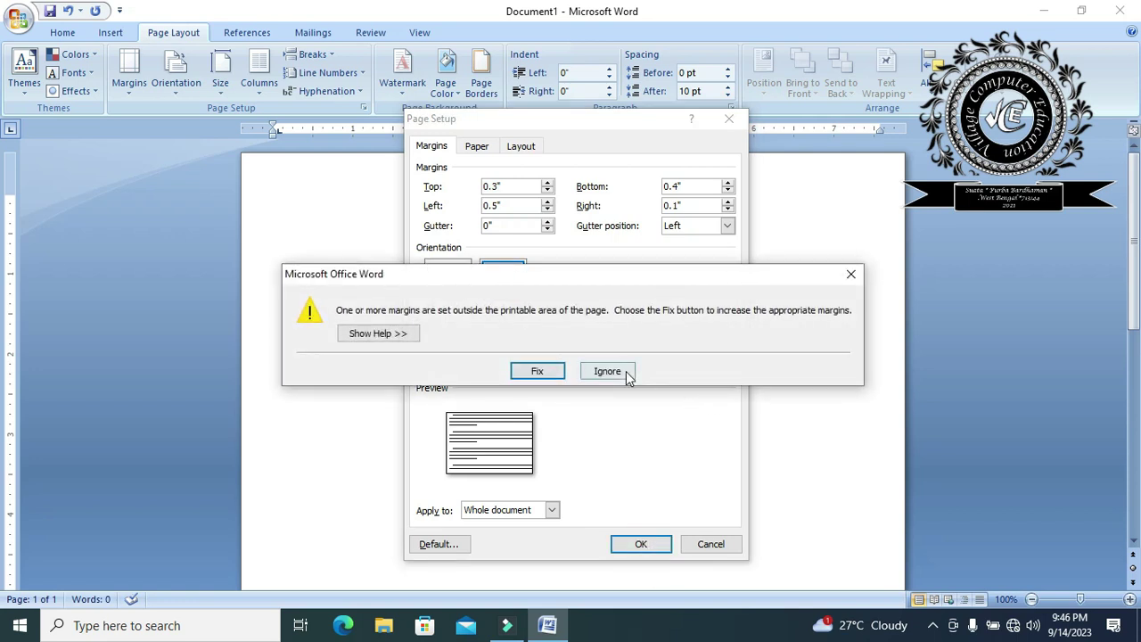
click(624, 375)
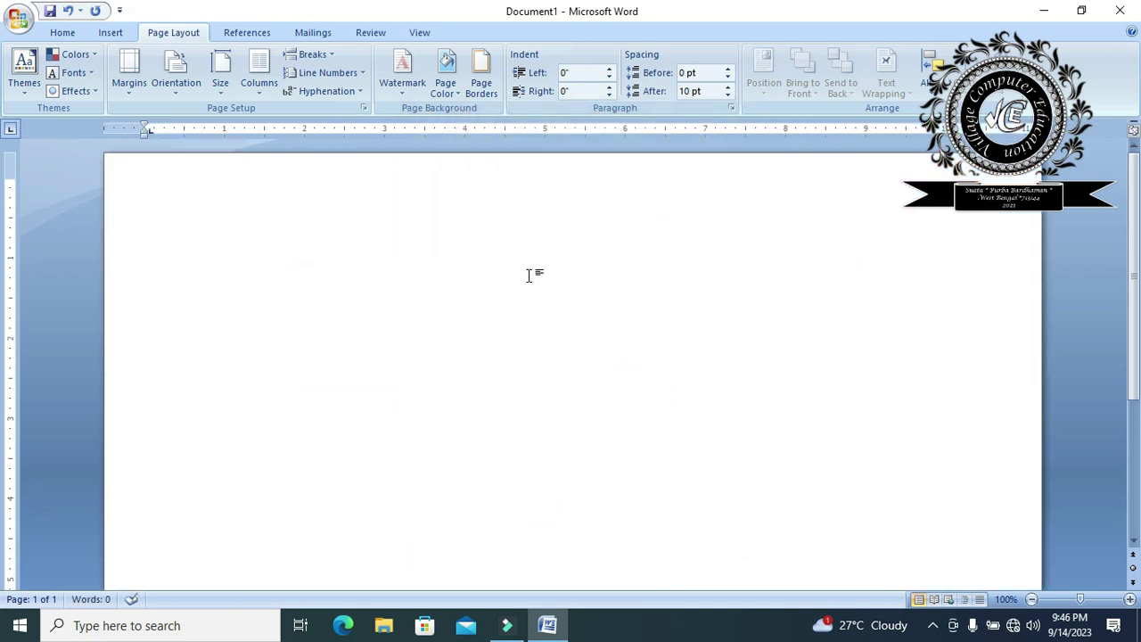
Step: Review the landscape margins in Page Setup and confirm, triggering the printable-area warning
click(363, 108)
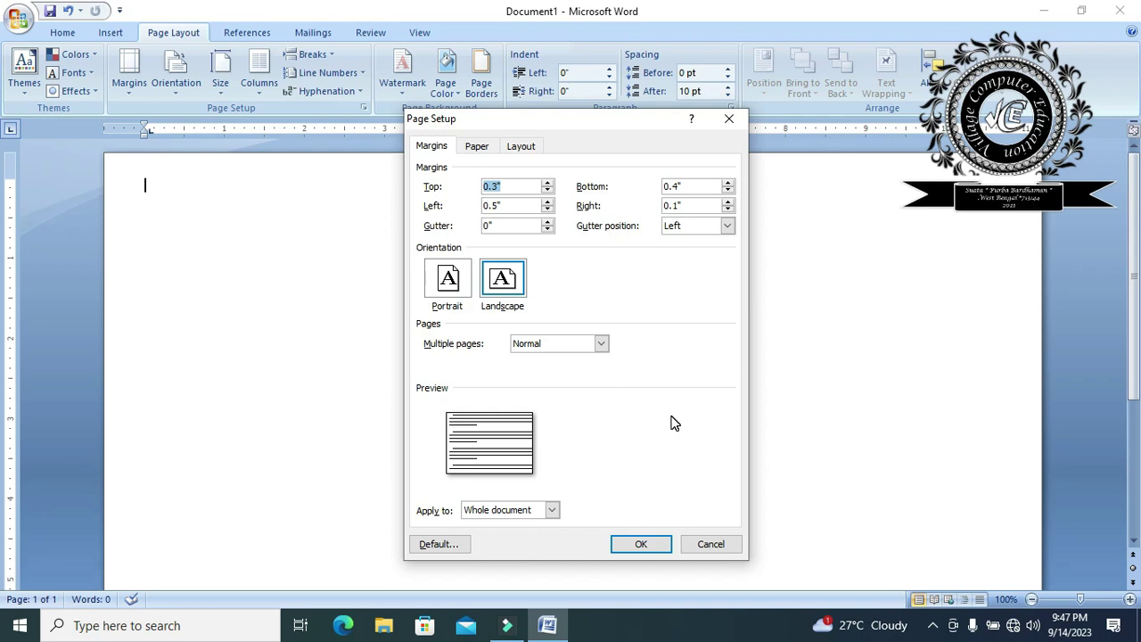
click(658, 545)
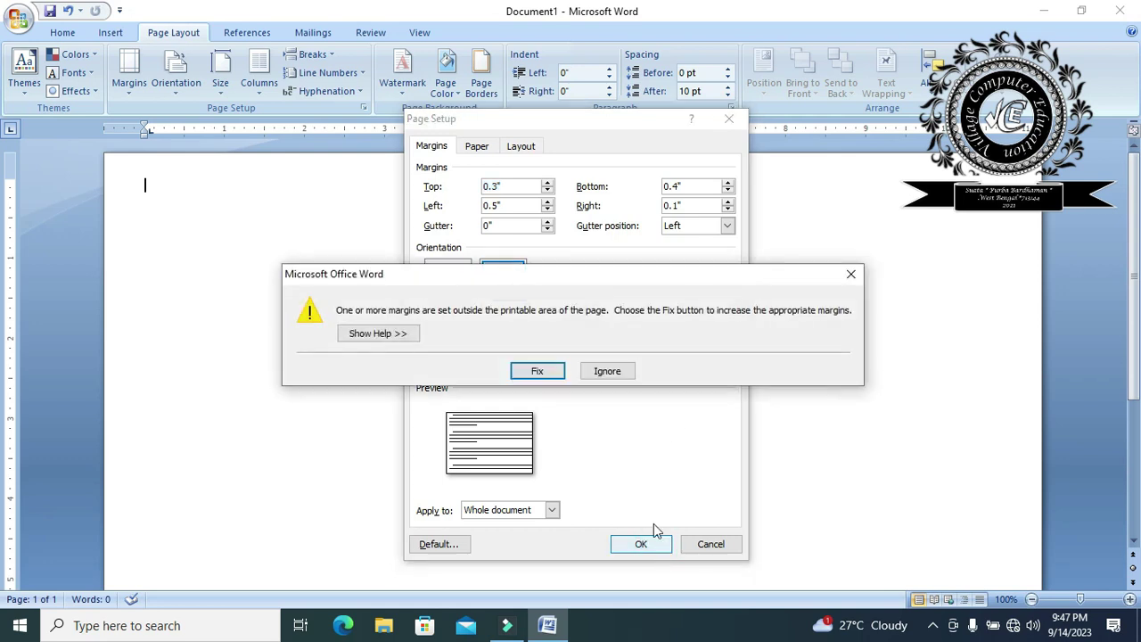